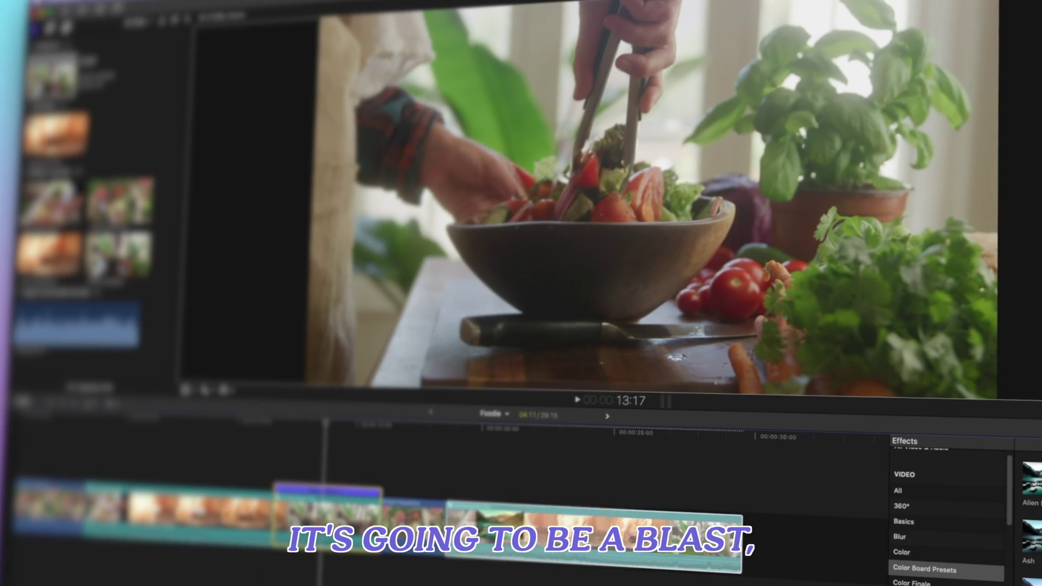
Step: Show the Transitions browser with its Dissolves category beside the Foodie timeline
key("ctrl+super+5")
left_click_drag(1028, 478, 272, 477)
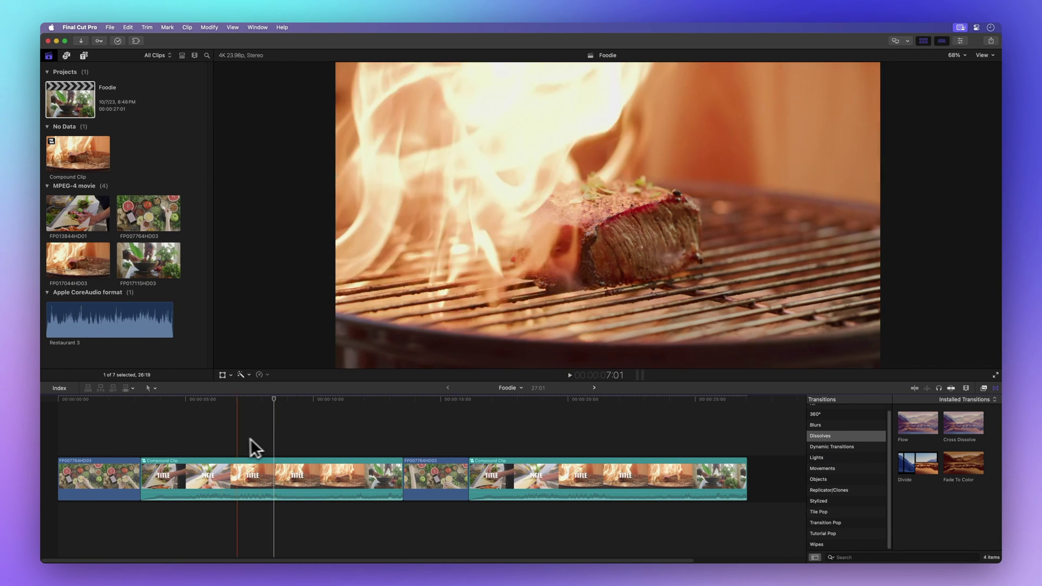
Step: Open the first compound clip from the Foodie timeline and trim the Dramatic clip's end
left_click(258, 464)
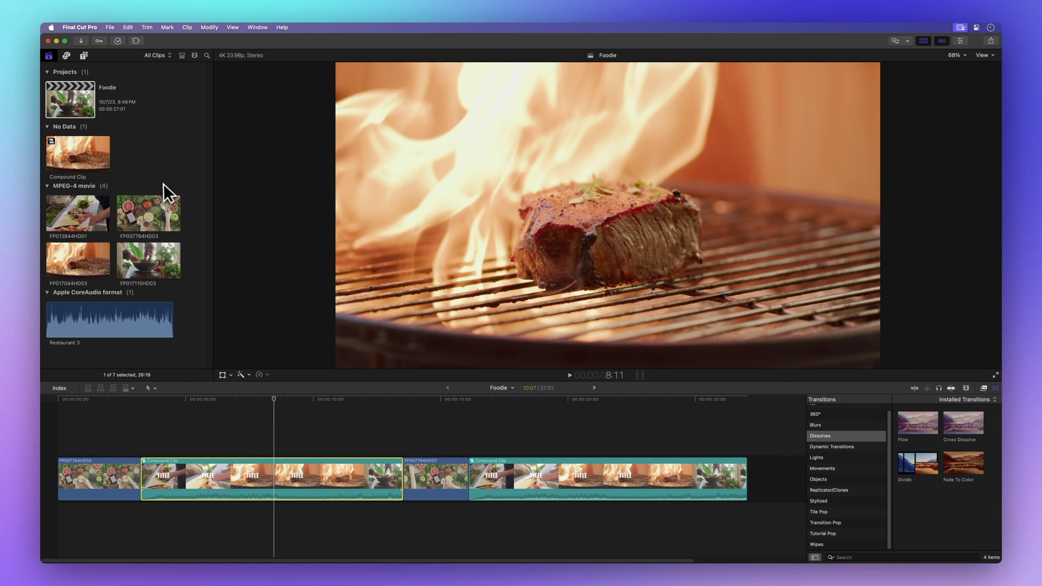
double_click(67, 146)
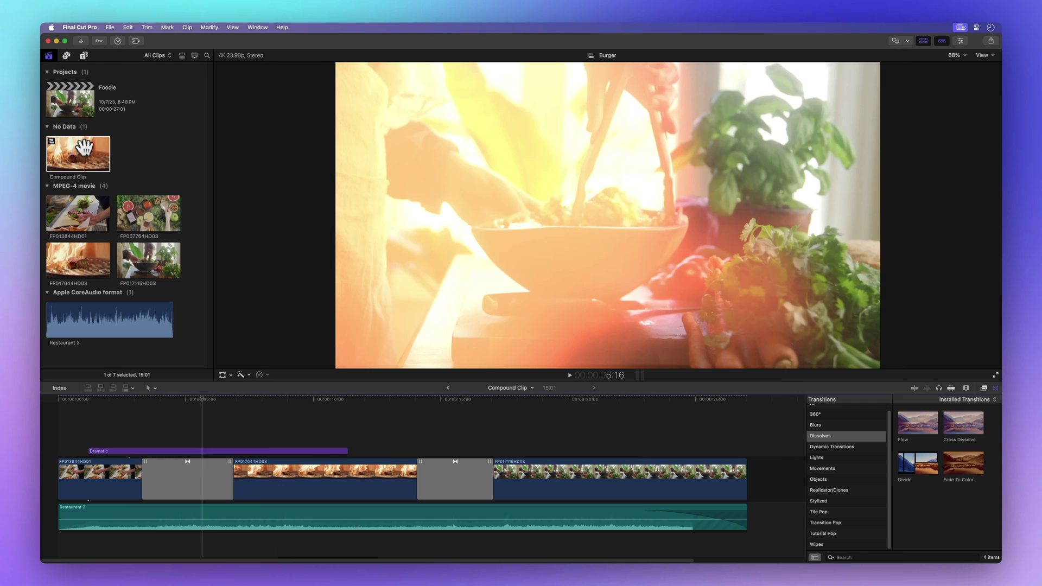
double_click(71, 98)
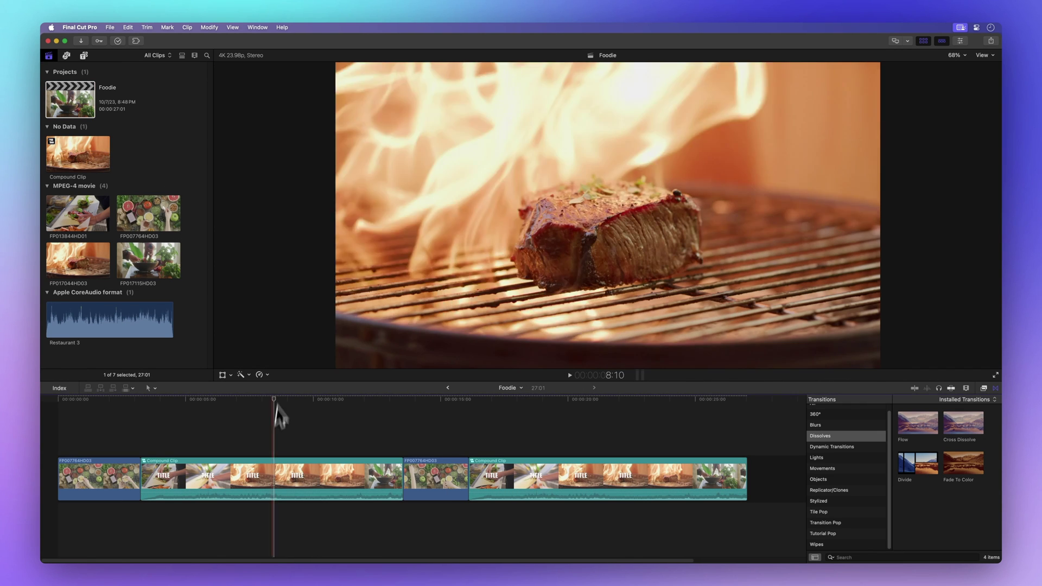
double_click(291, 466)
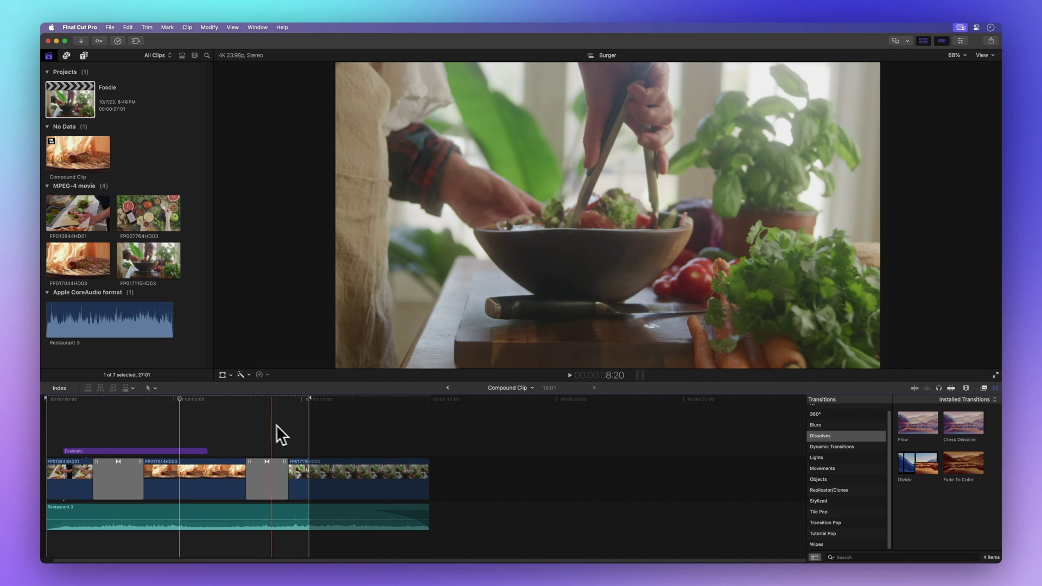
left_click_drag(205, 451, 185, 451)
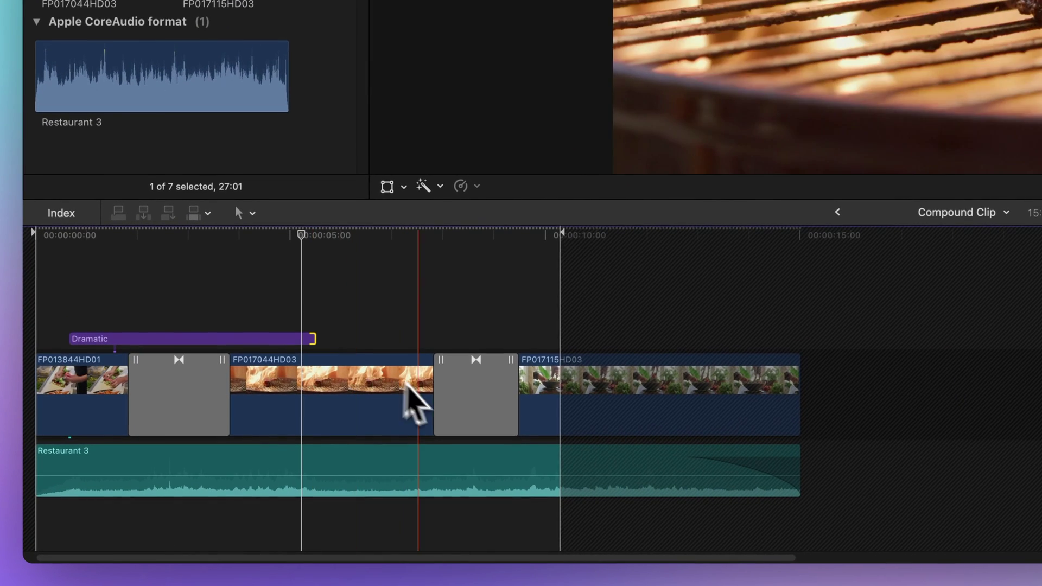
Step: Shorten the transition before FP017115HD03 to 1:04, then return to the Foodie timeline
left_click_drag(435, 392, 450, 391)
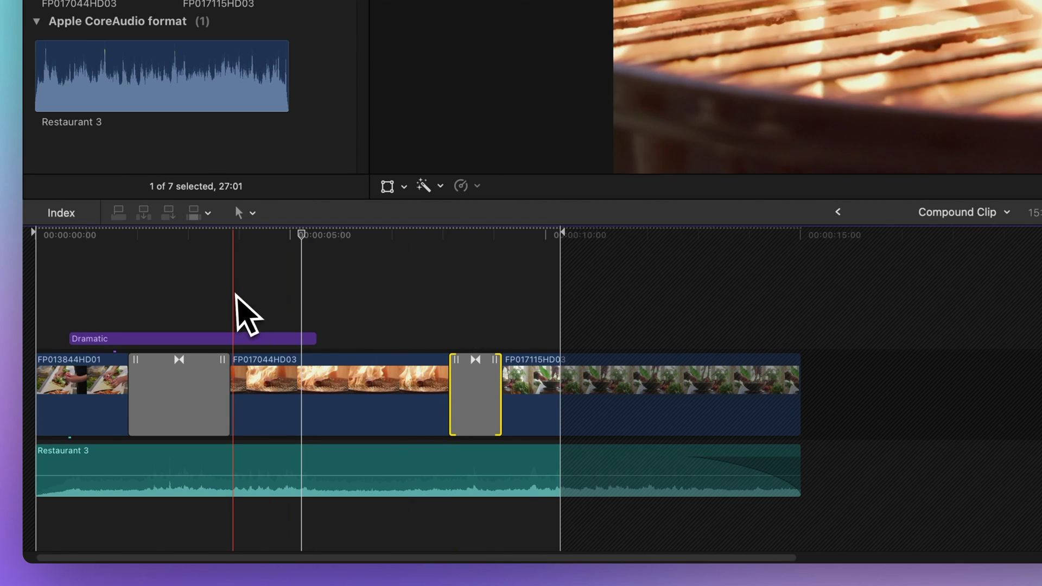
scroll(143, 266, "left", 2)
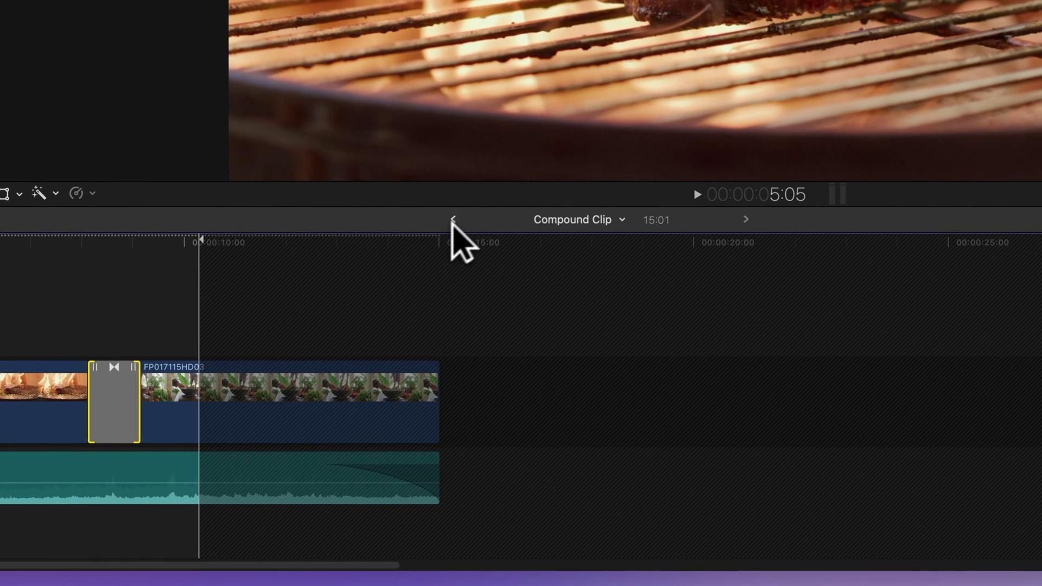
left_click(453, 220)
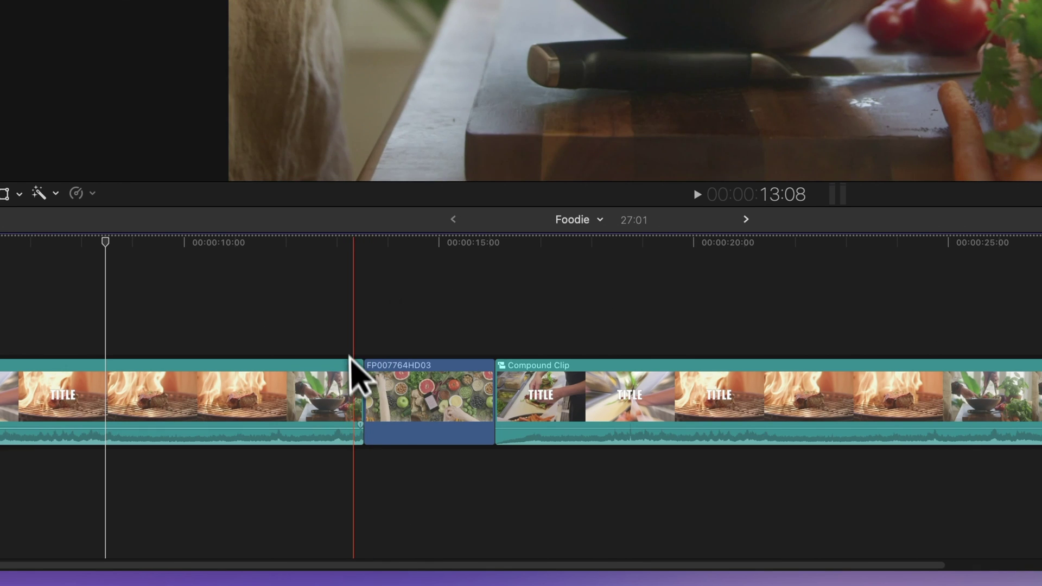
Step: Extend the first compound clip to its media limit, check inside it, and fit Foodie in view
left_click_drag(362, 388, 604, 402)
left_click_drag(687, 385, 693, 396)
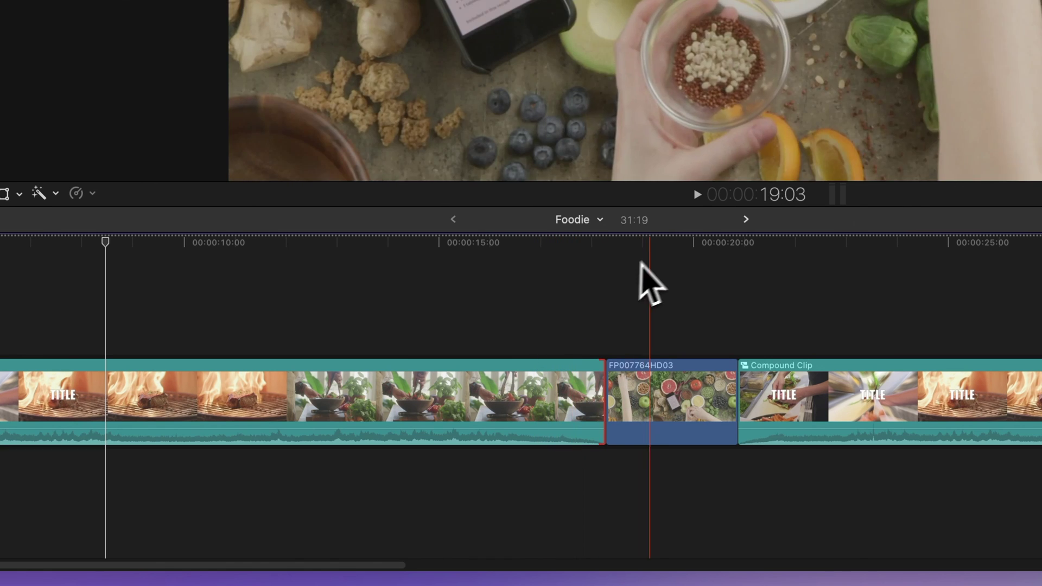
left_click(746, 222)
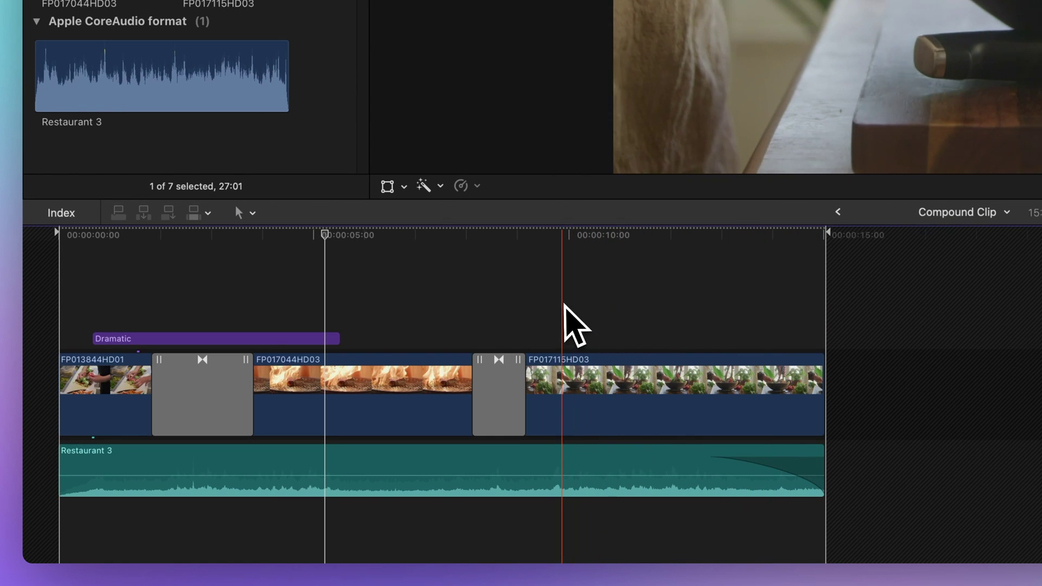
left_click(837, 210)
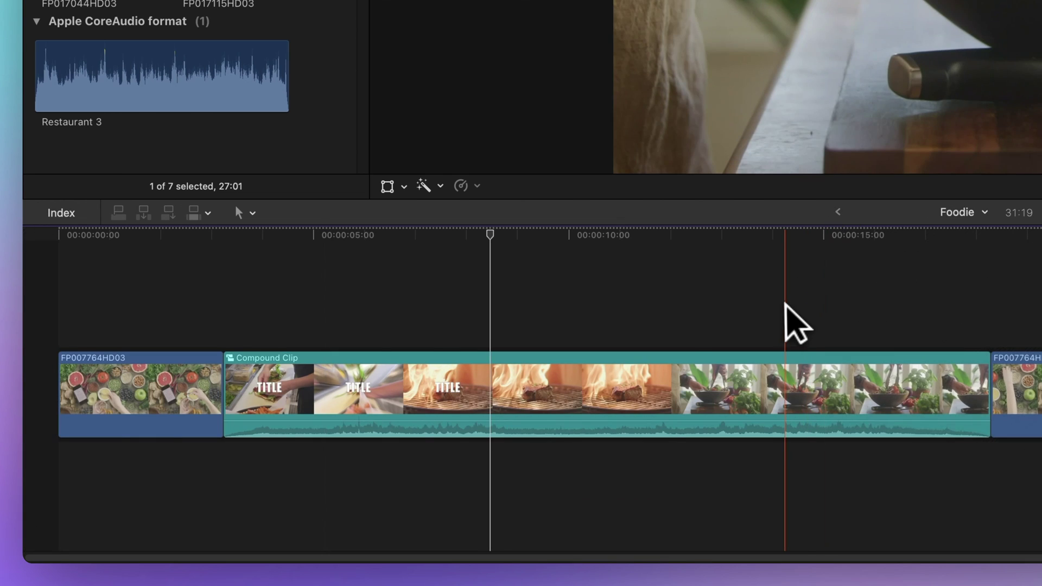
key("super+minus")
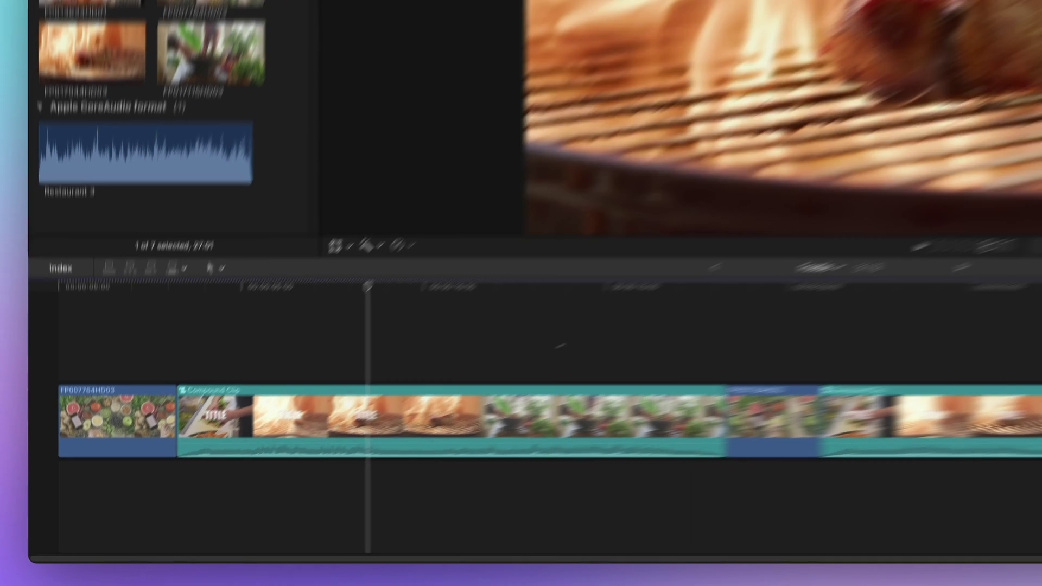
Step: Blade the first compound clip at 13:17 and speed its second part to Fast (145%)
left_click(559, 346)
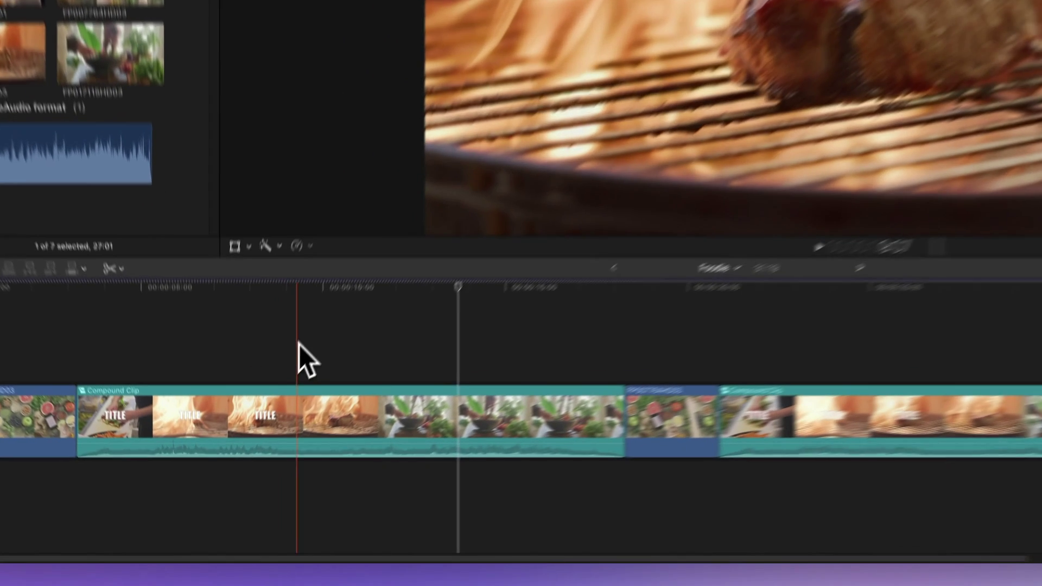
key("b")
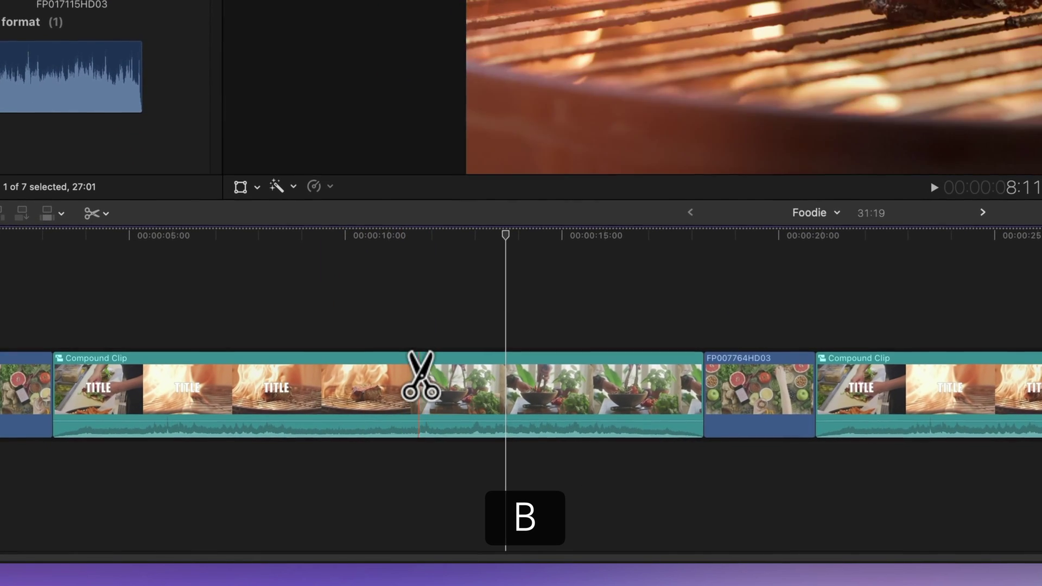
left_click(311, 472)
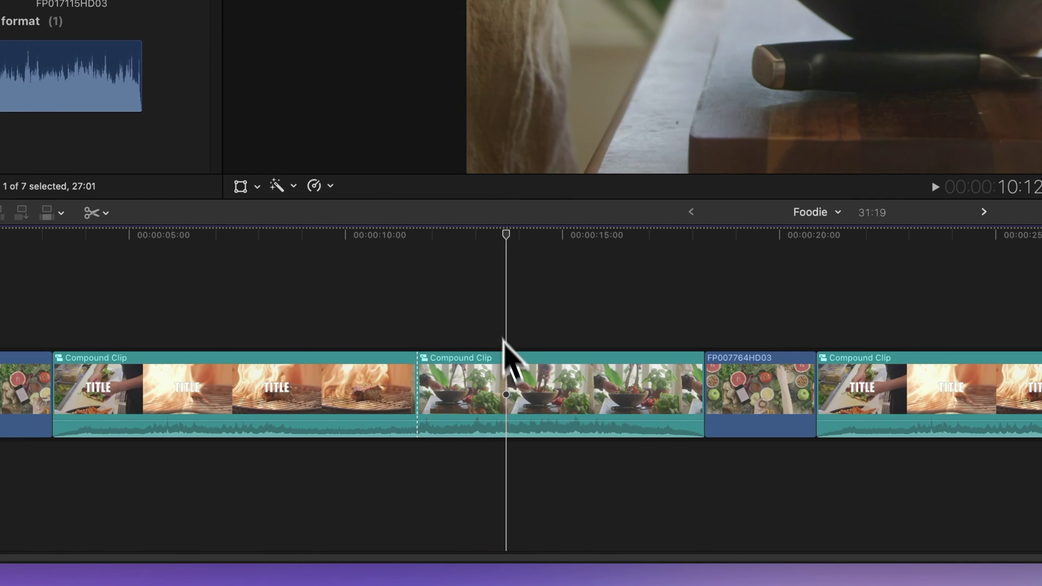
key("a")
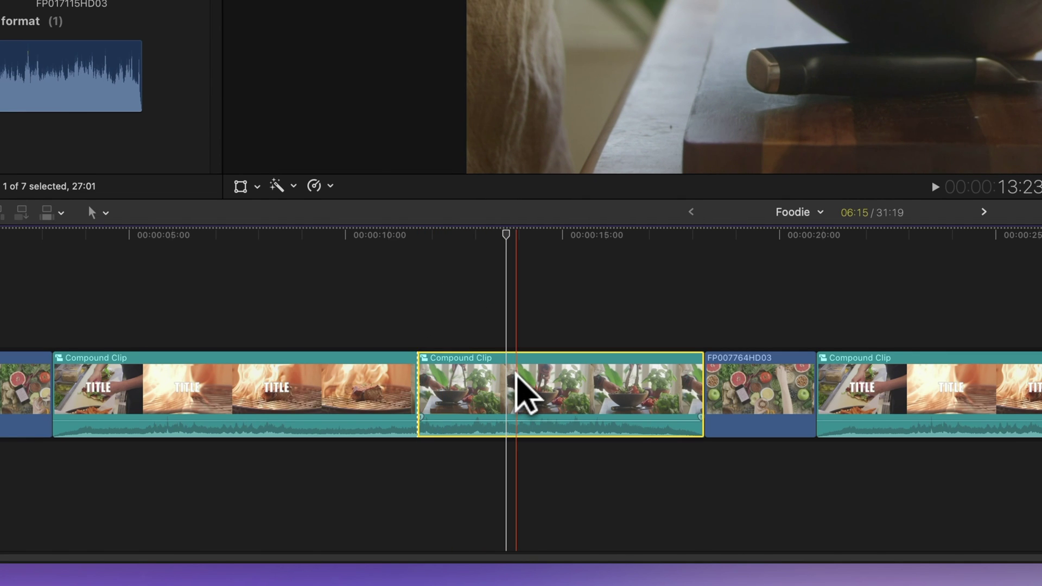
key("super+r")
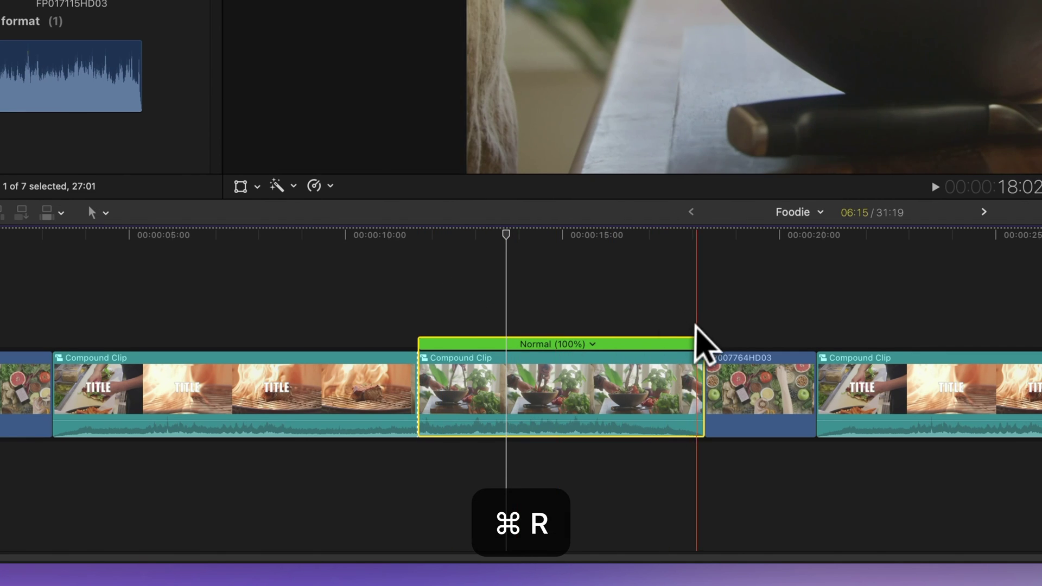
left_click_drag(704, 343, 609, 346)
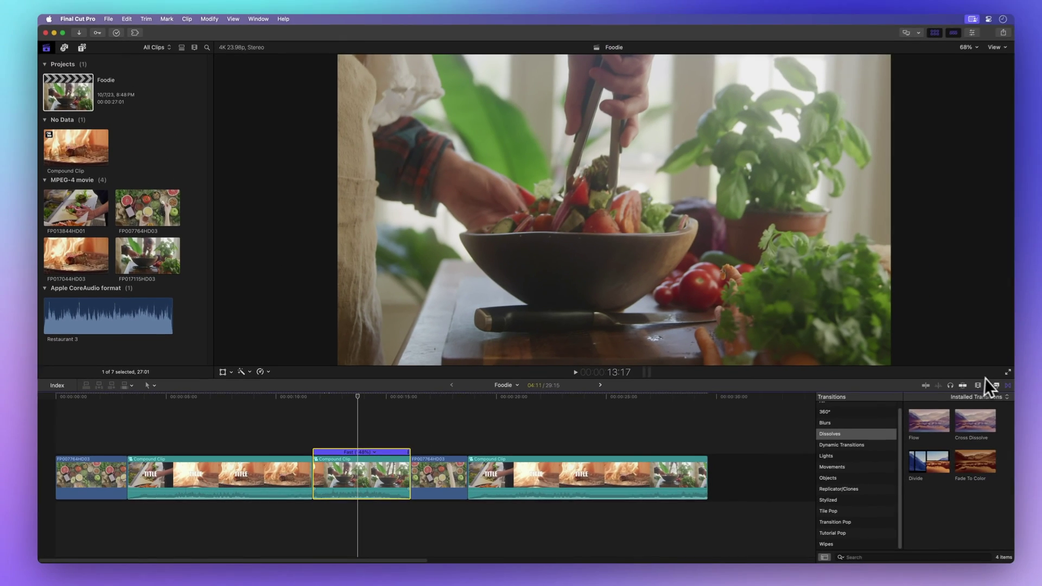
Step: Apply Artificial Light to the selected clip and add a Cross Dissolve at the edit point
left_click_drag(806, 451, 401, 494)
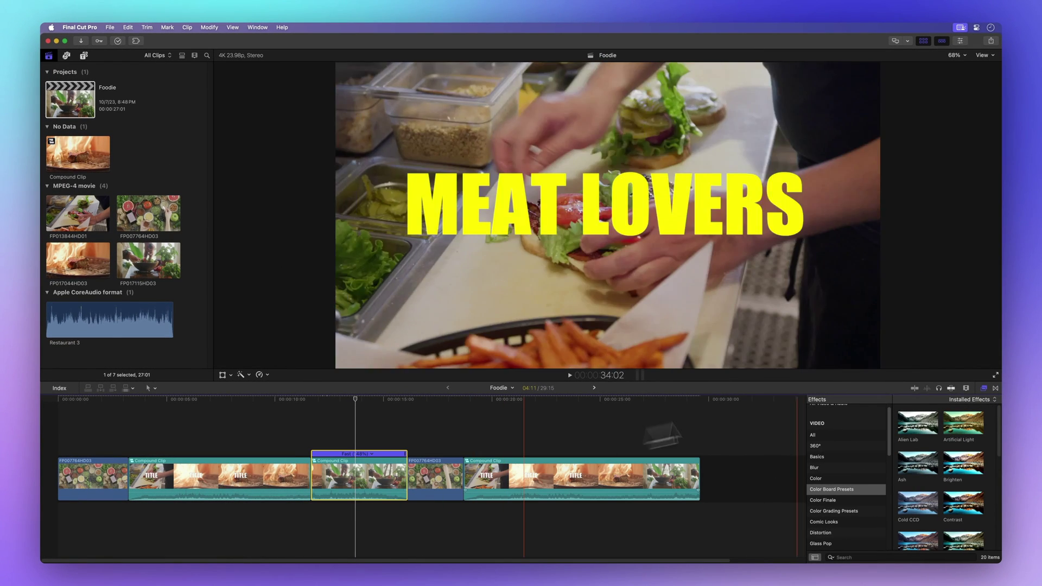
left_click(995, 389)
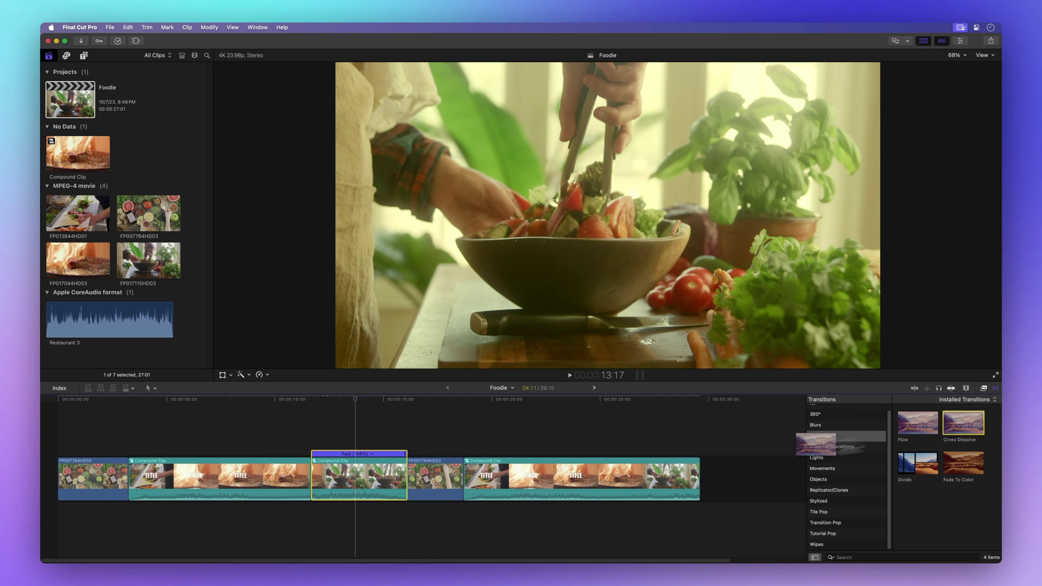
left_click_drag(815, 444, 311, 478)
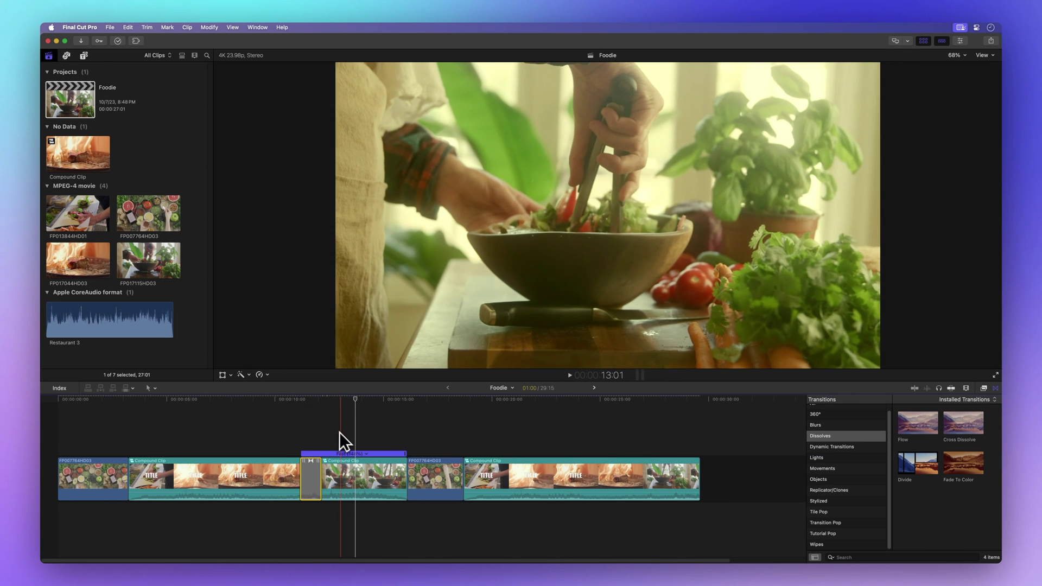
left_click(424, 426)
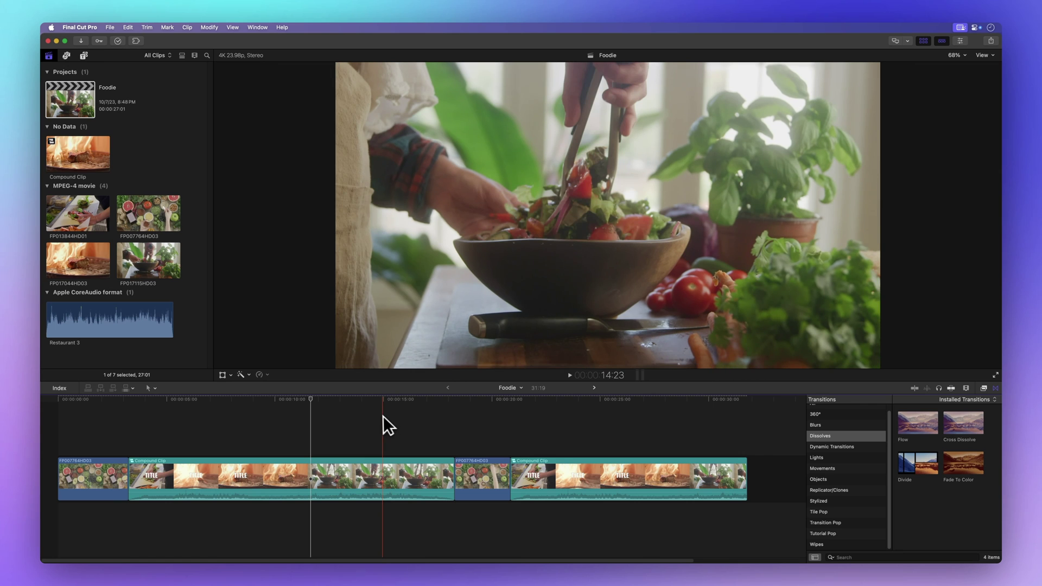
left_click(383, 416)
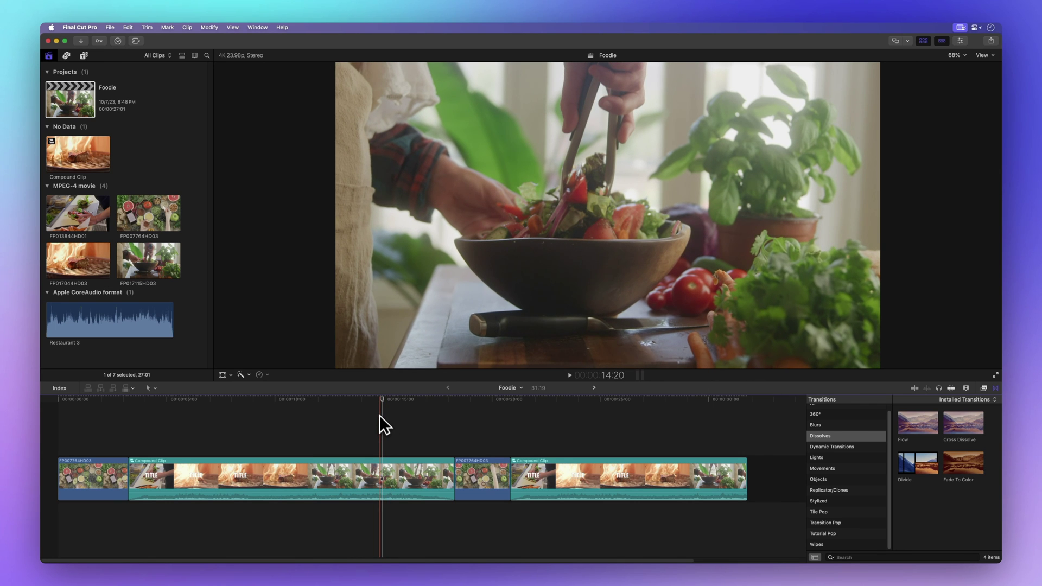
left_click(370, 464)
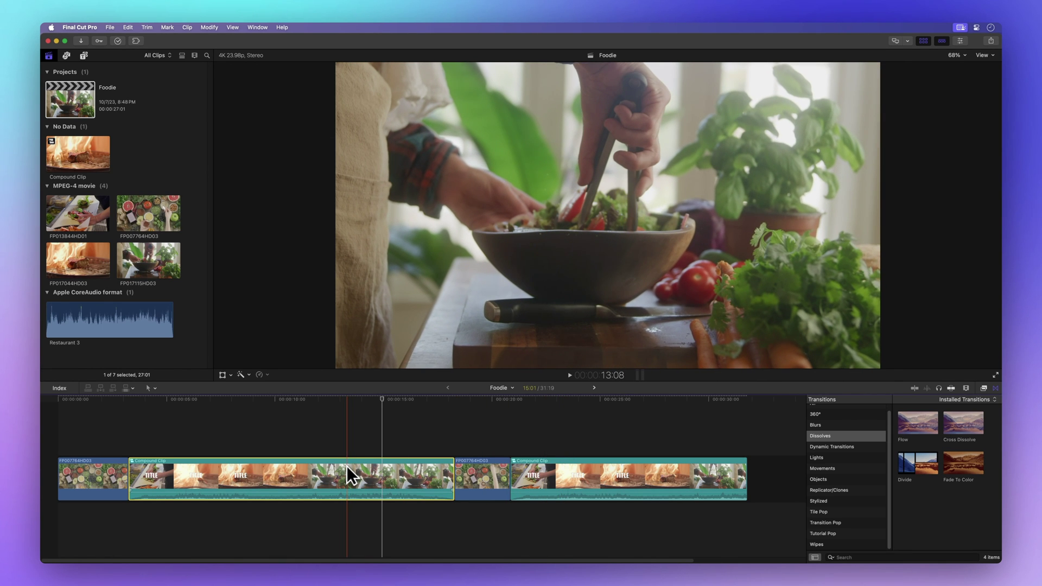
left_click(586, 468)
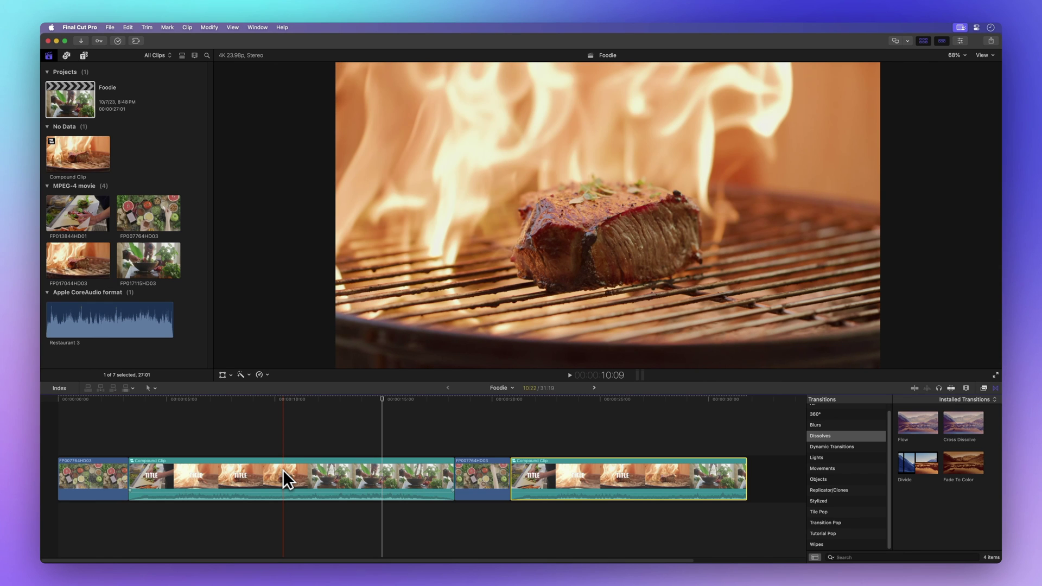
left_click(283, 470)
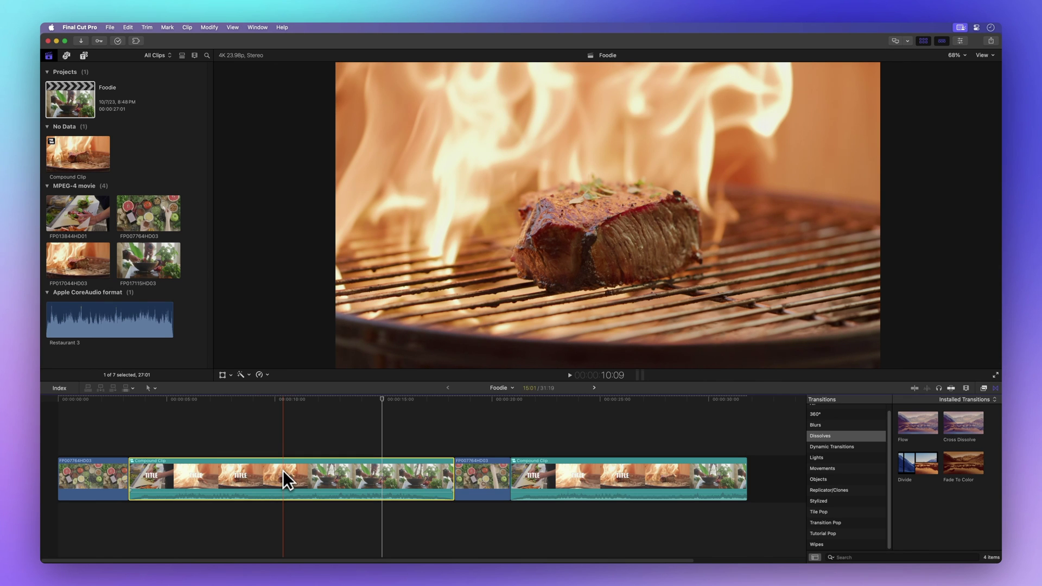
Step: Inside the first compound clip, change the title from MEAT LOVERS to VEGGIE LOVERS
double_click(282, 471)
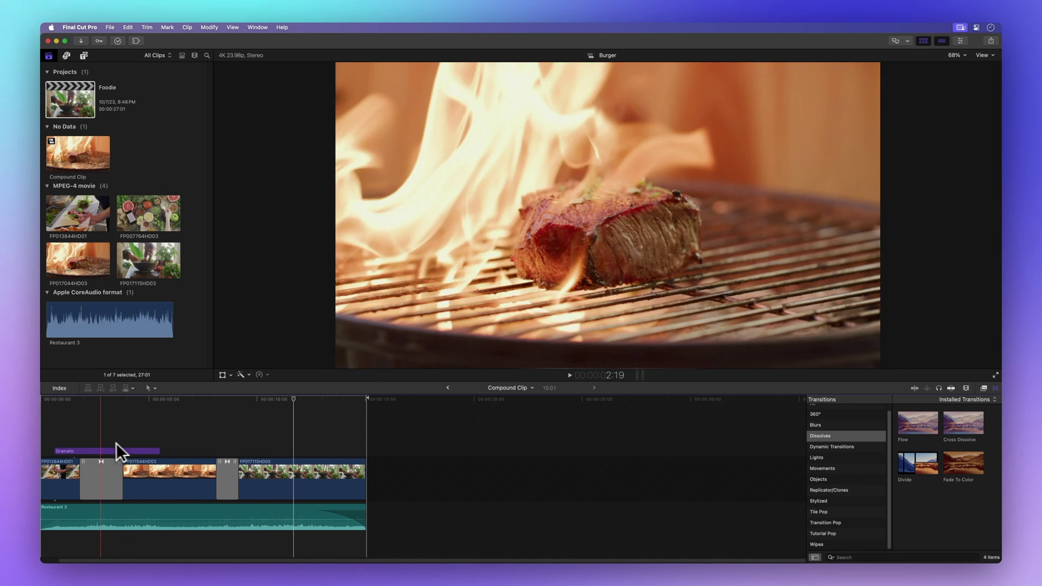
left_click(71, 448)
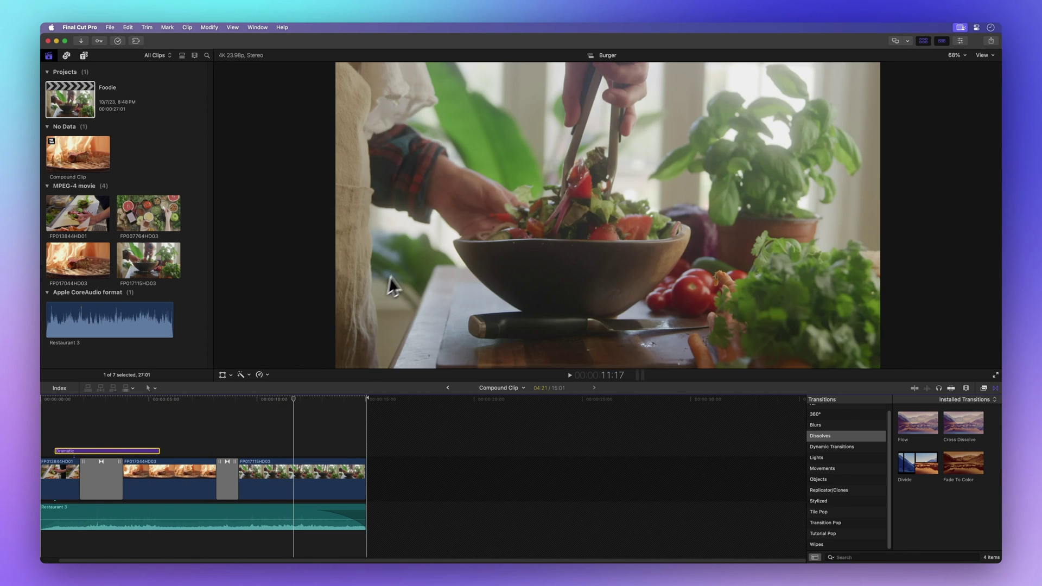
left_click(74, 421)
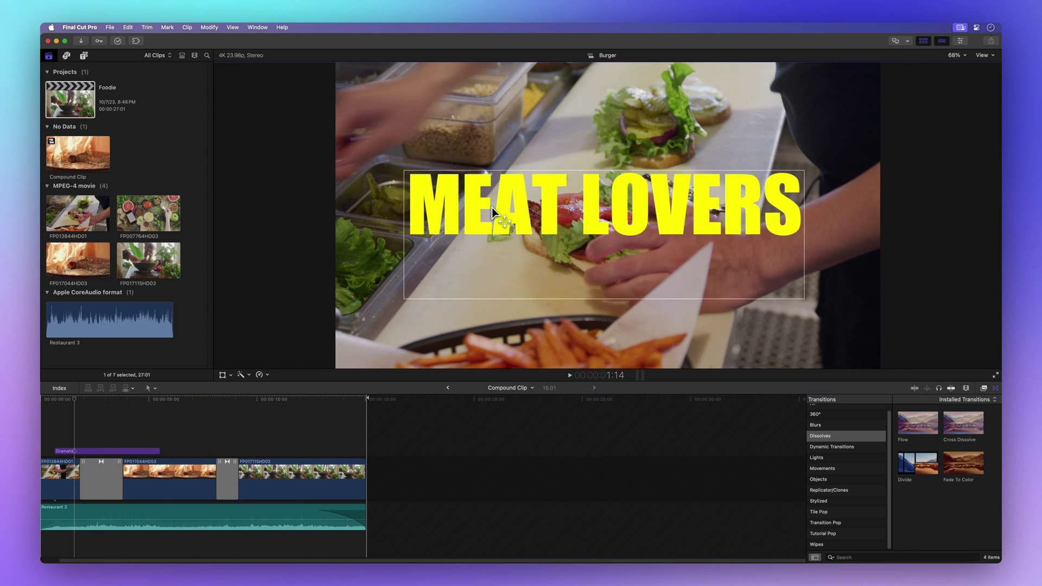
double_click(492, 209)
type("Ve")
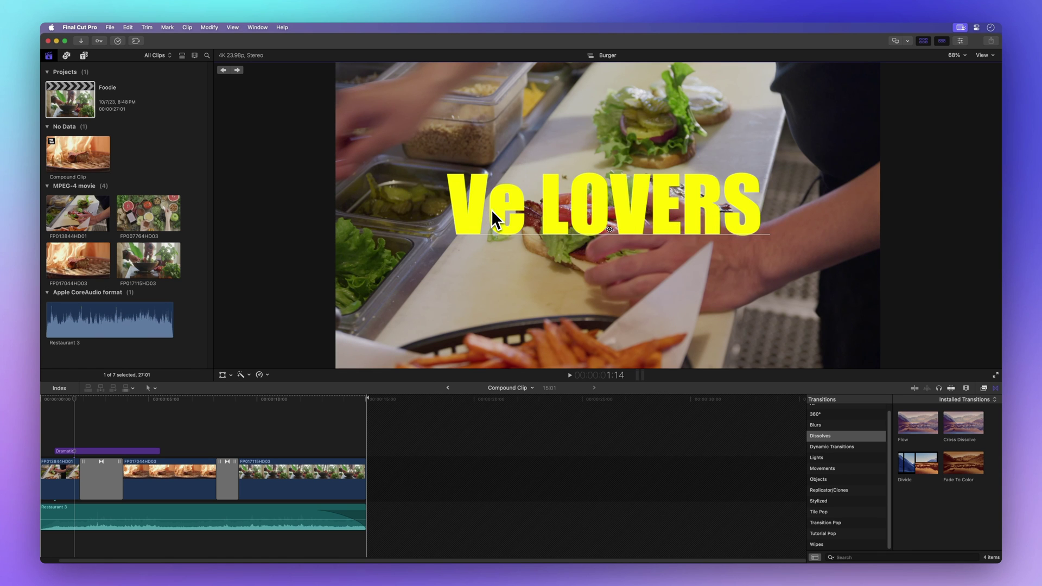
key("BackSpace")
type("EGGIE")
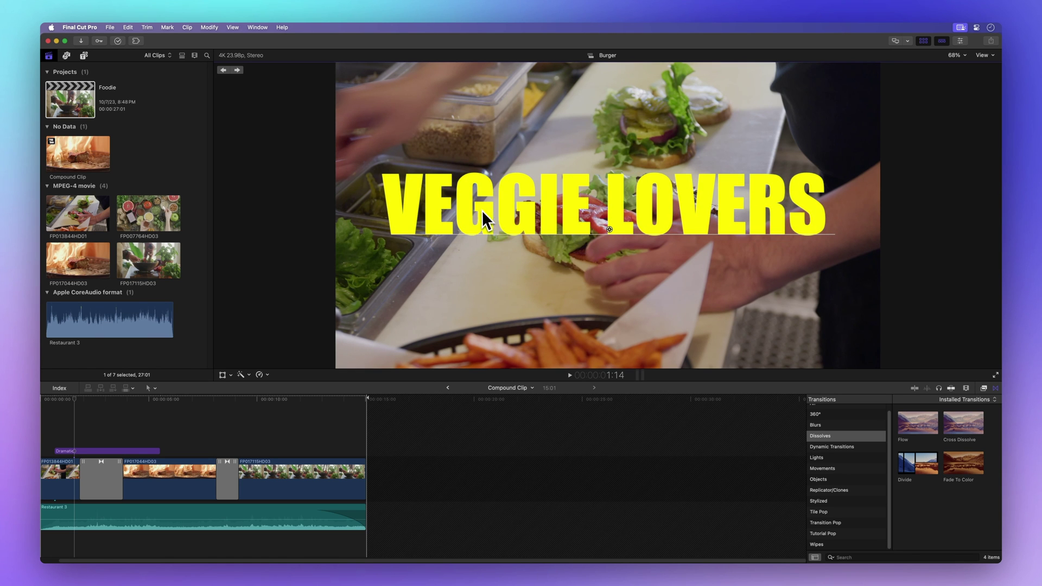
left_click(447, 387)
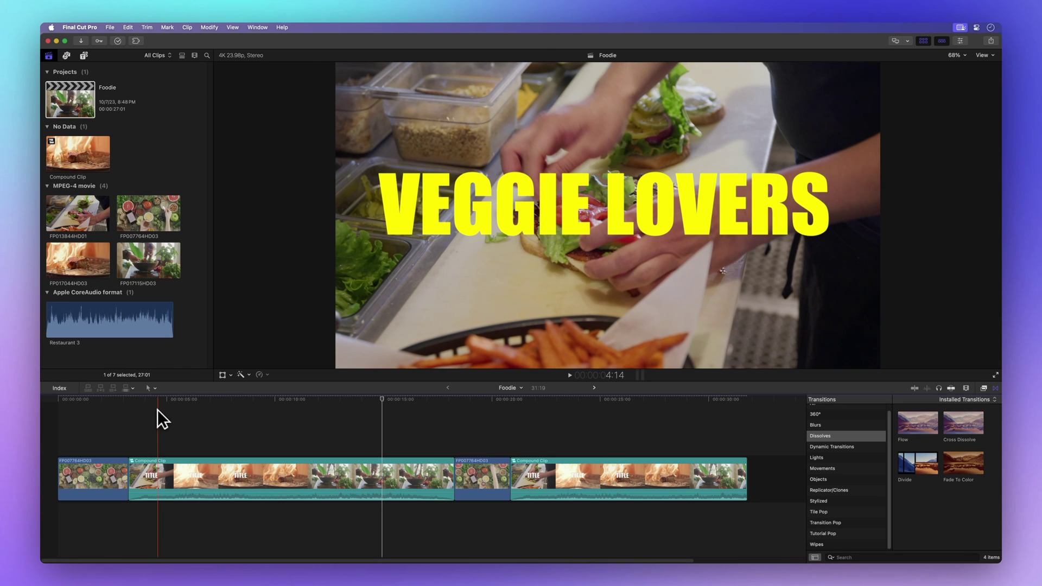
Step: Move the playhead onto the first compound clip's VEGGIE LOVERS title
left_click(165, 409)
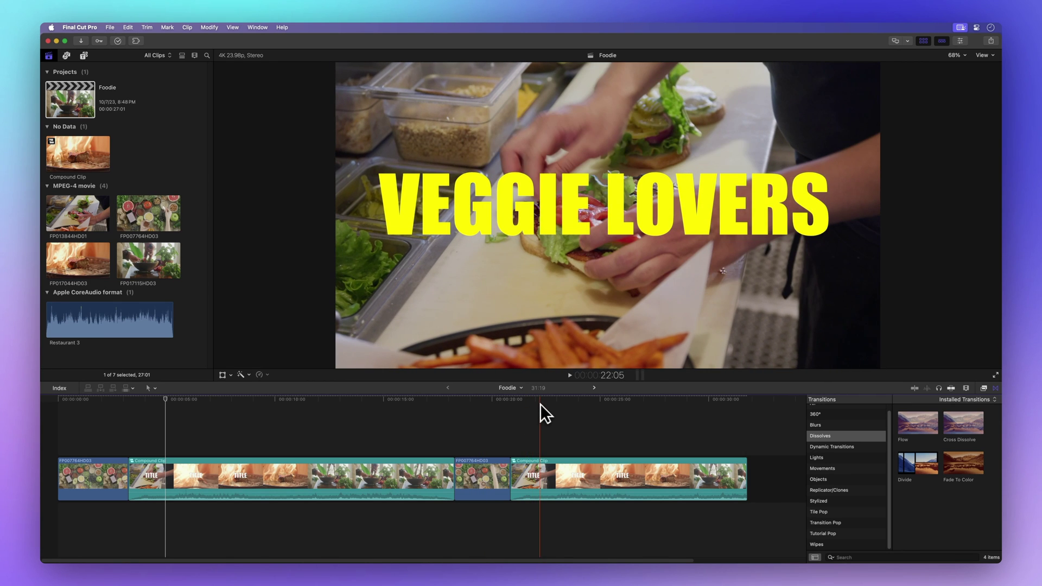
Step: Give the second compound clip its own parent with Reference New Parent Clip and open Compound Clip copy
left_click(559, 465)
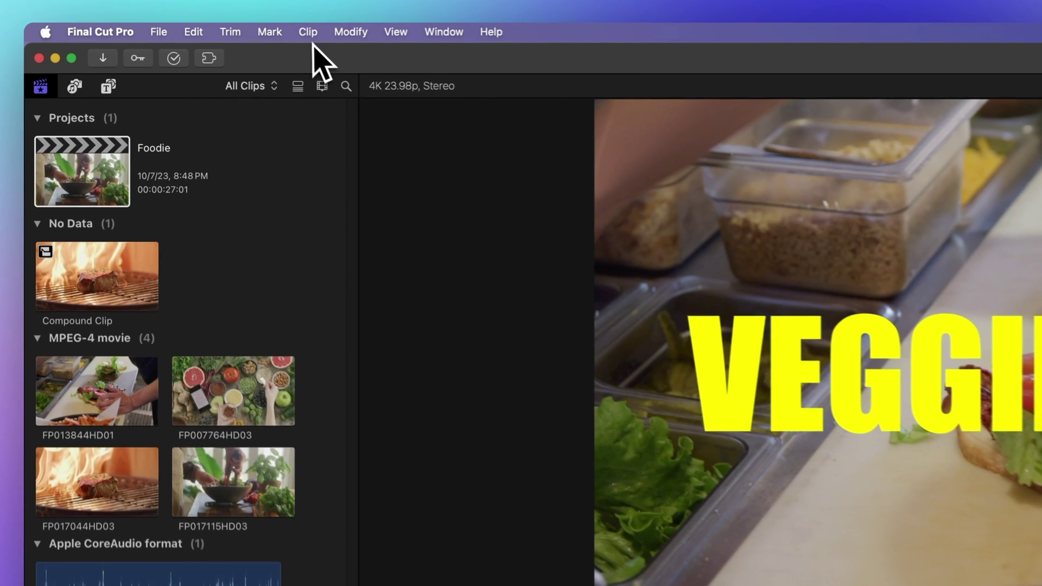
left_click(233, 29)
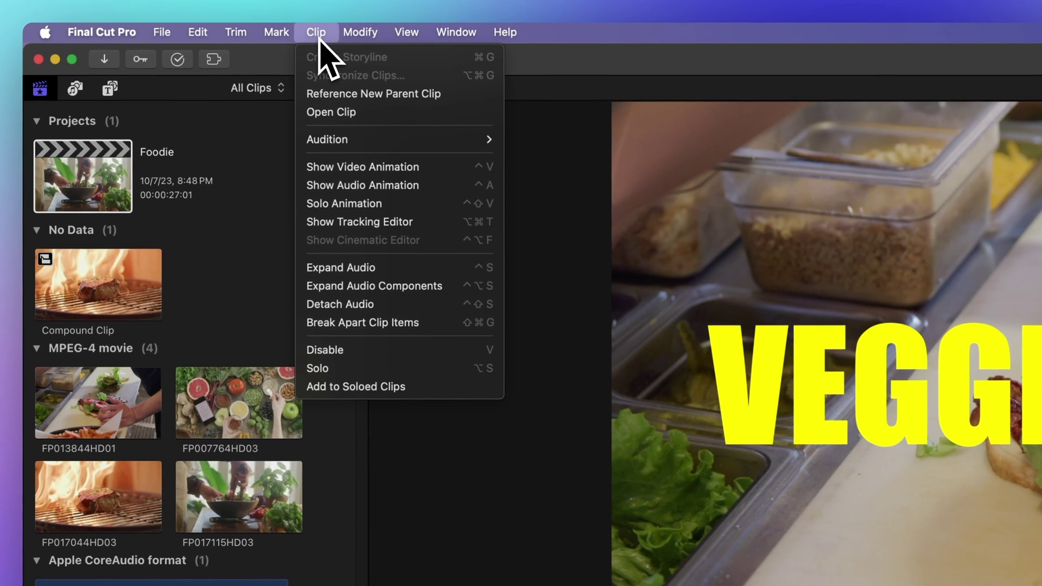
left_click(353, 95)
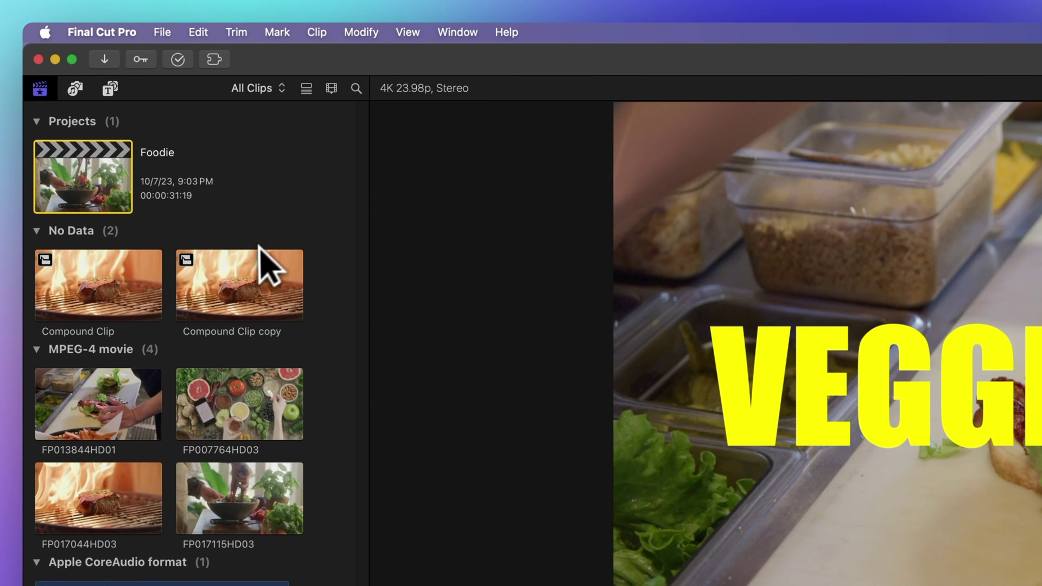
left_click(244, 290)
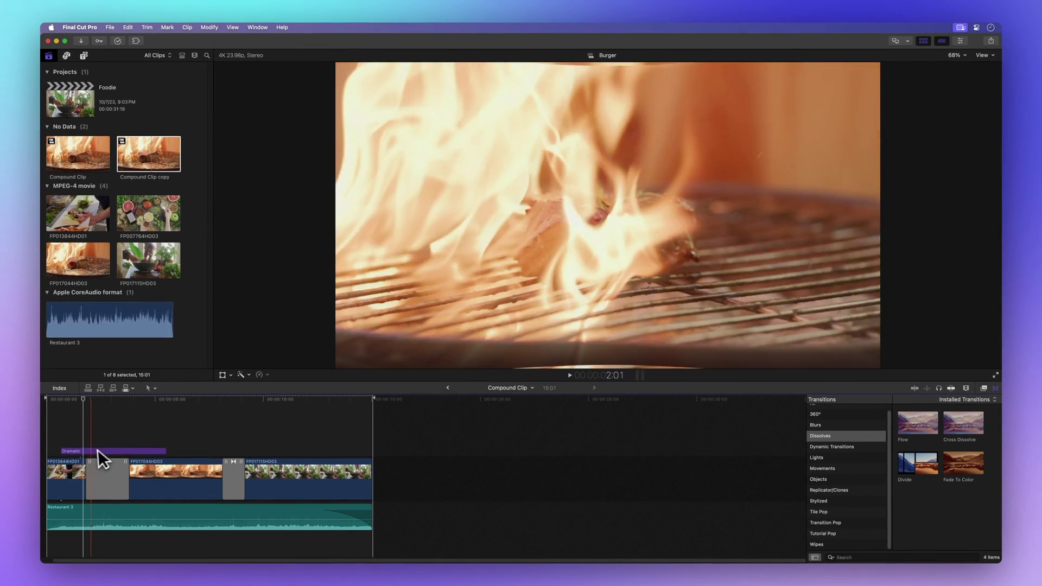
double_click(100, 451)
Step: Retitle Compound Clip copy to MEATY LOVERS and go back to the Foodie timeline
double_click(407, 234)
type("MEATY LOVERS")
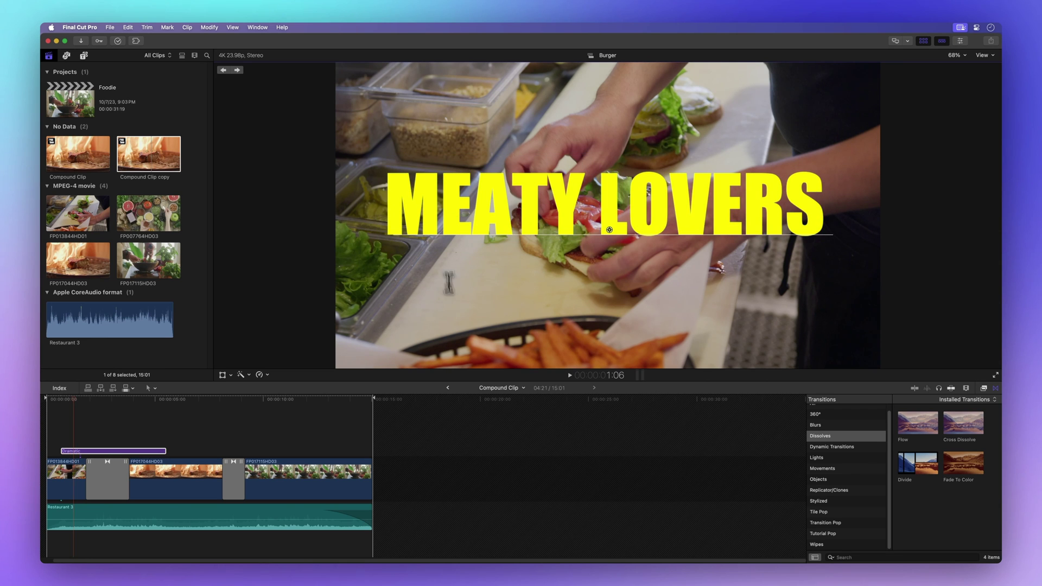
left_click(448, 387)
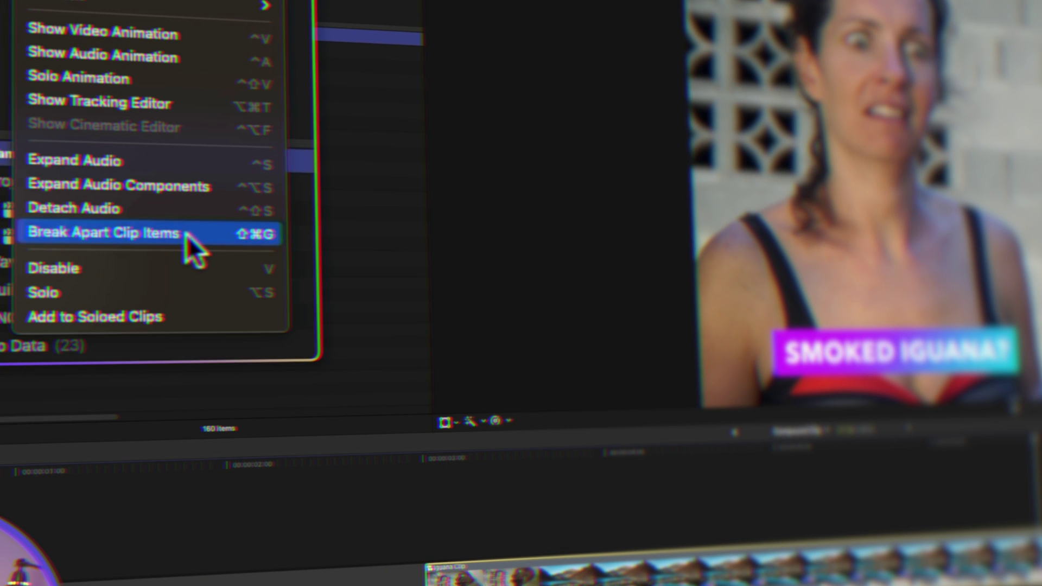
Step: Break the compound clip apart into its separate clip items
left_click(187, 236)
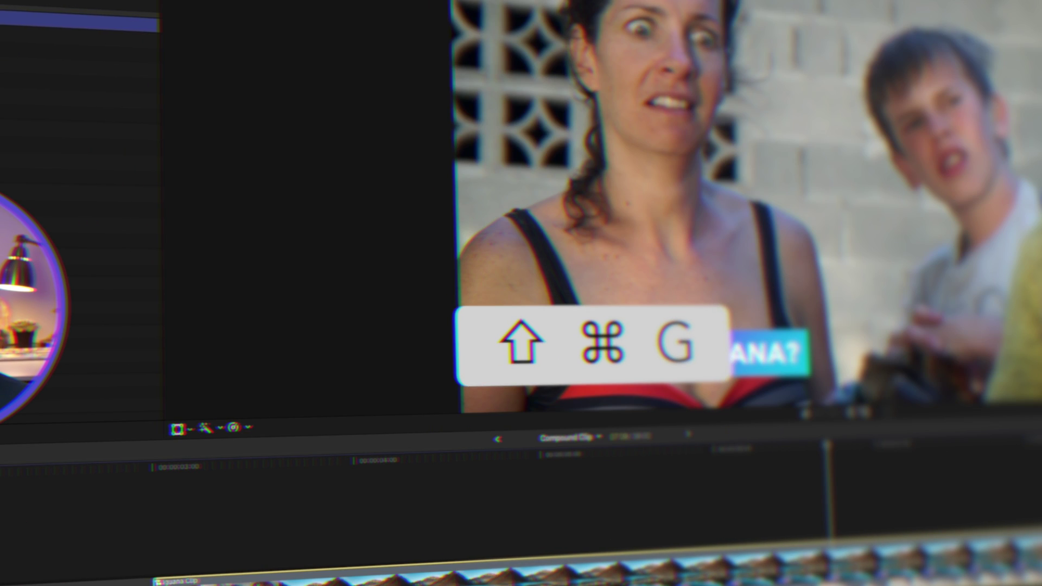